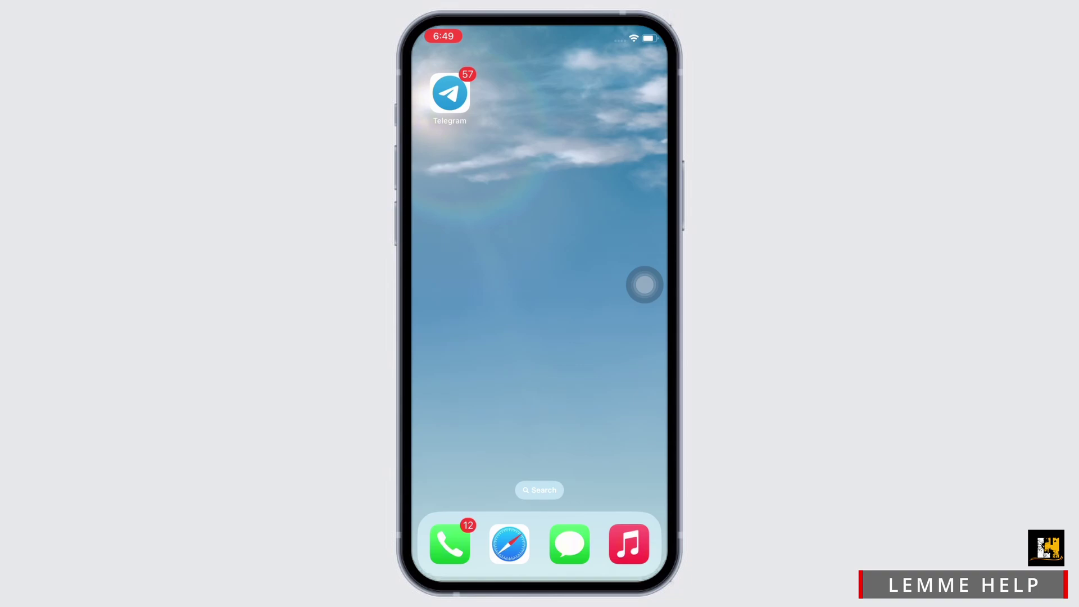
Swipe through the Home Screen pages to the App Library
left_click_drag(644, 285, 582, 299)
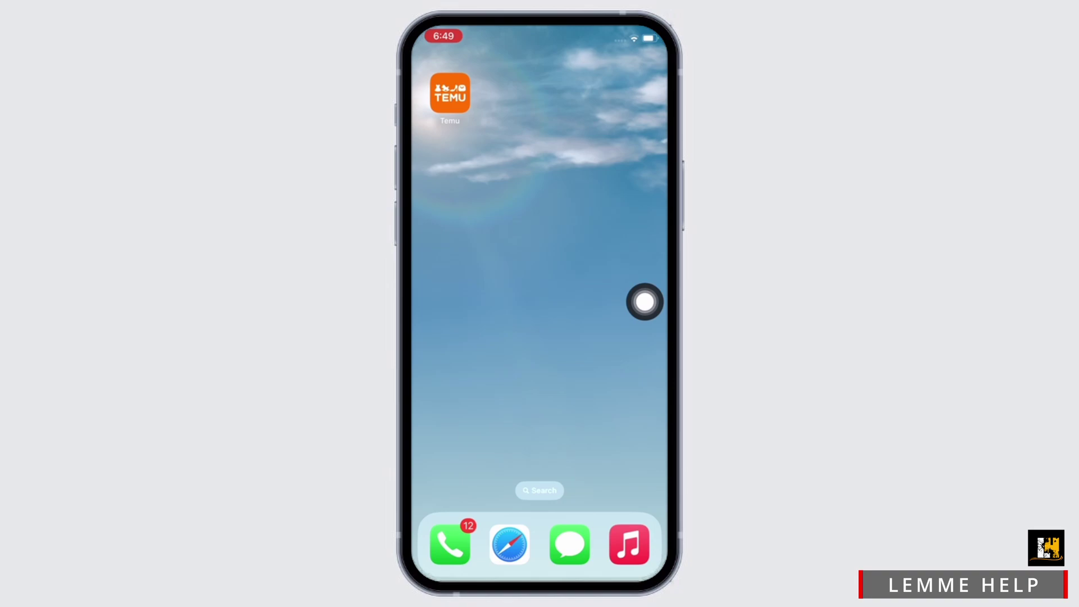
left_click_drag(607, 337, 439, 338)
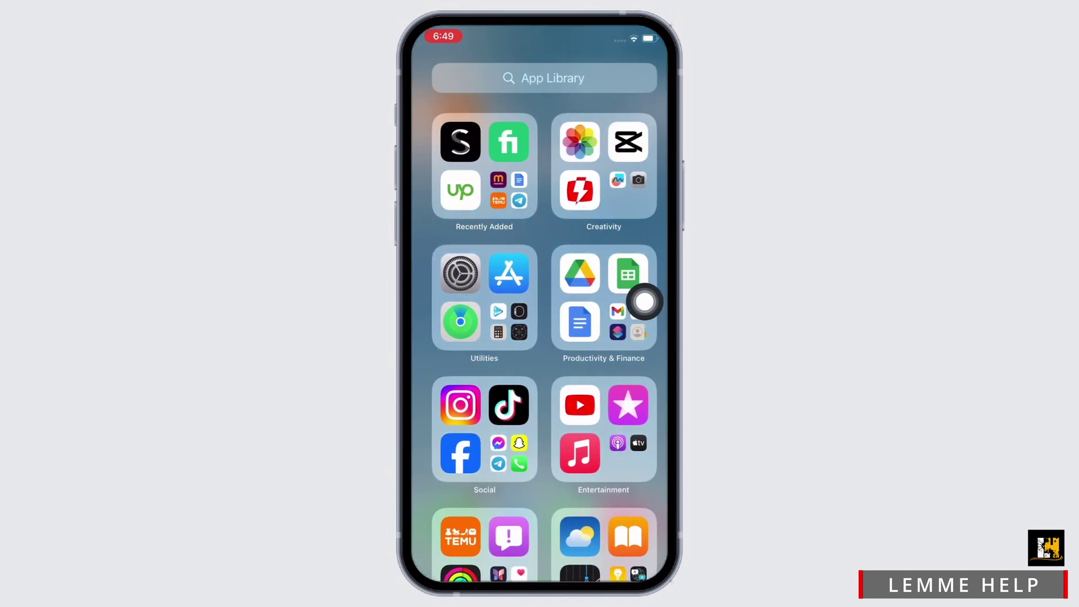
Launch Settings from the Utilities folder and go to Notifications
left_click(455, 273)
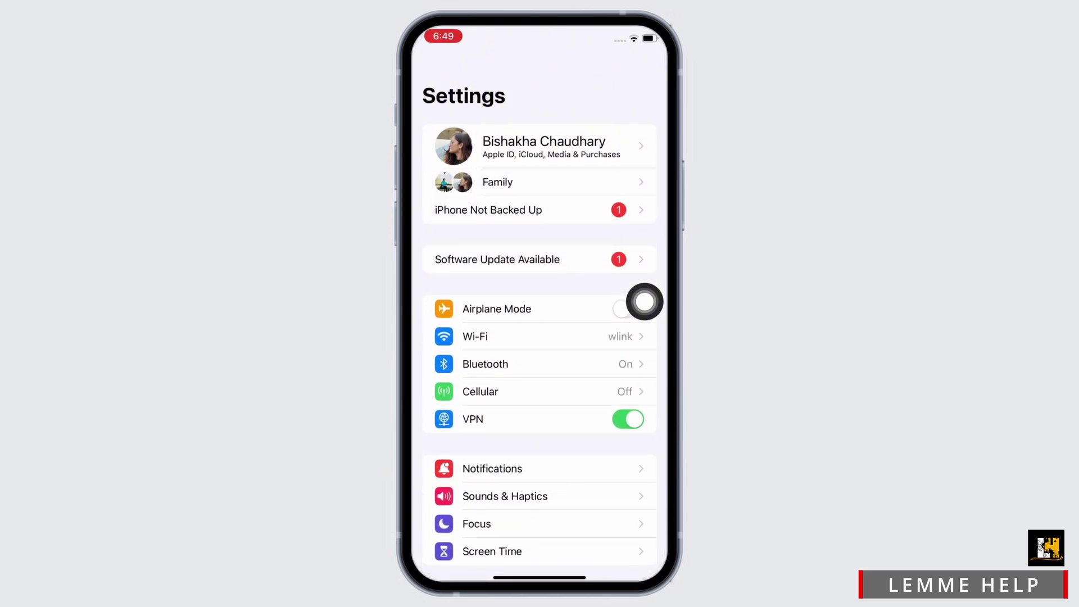
scroll(644, 302, "down", 2)
scroll(646, 299, "down", 3)
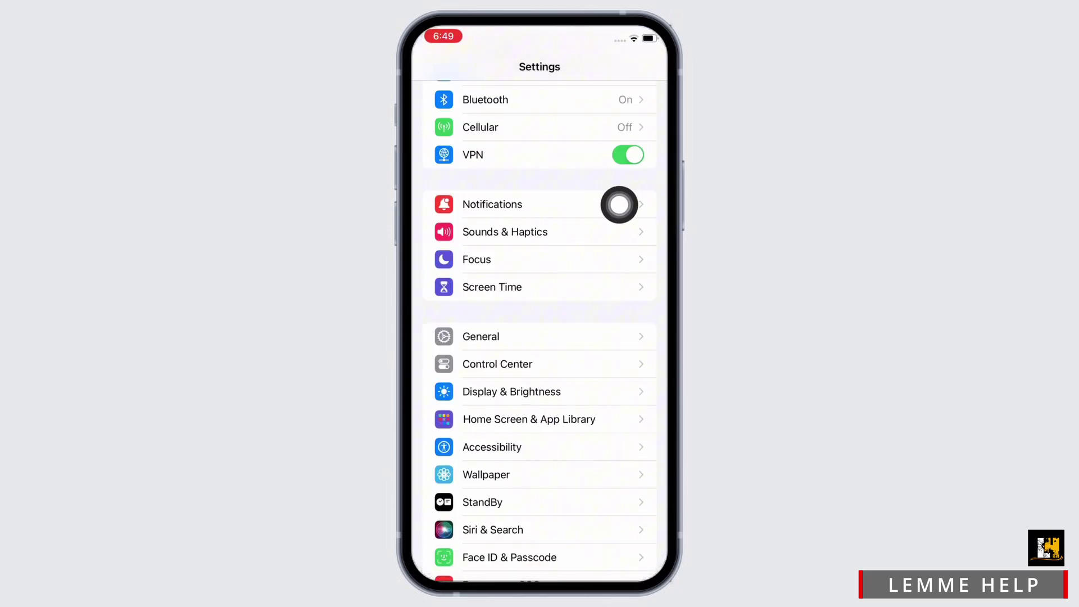
left_click(619, 204)
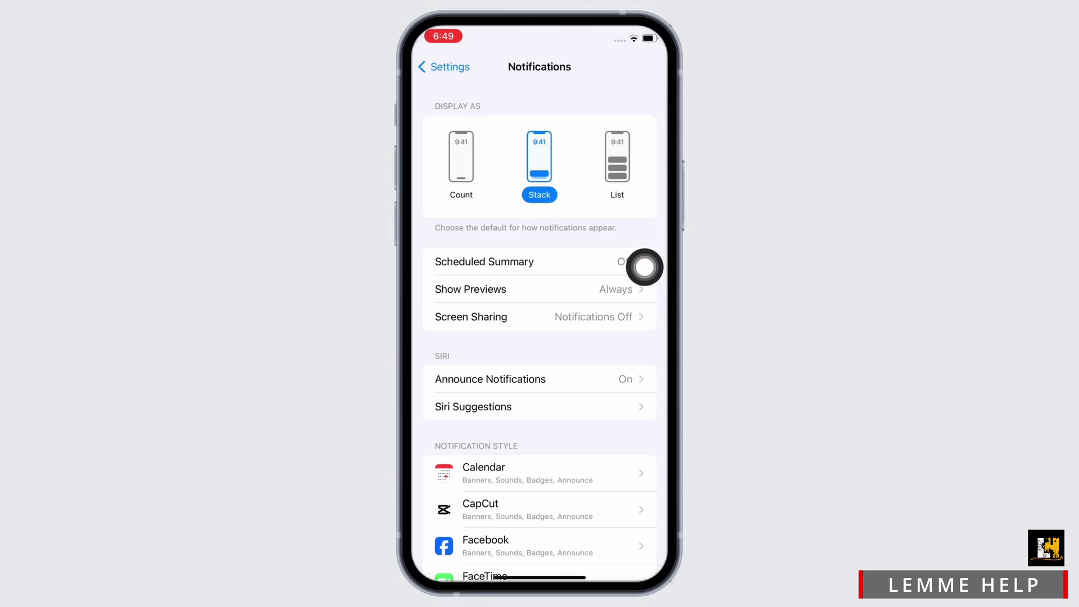
scroll(644, 268, "down", 10)
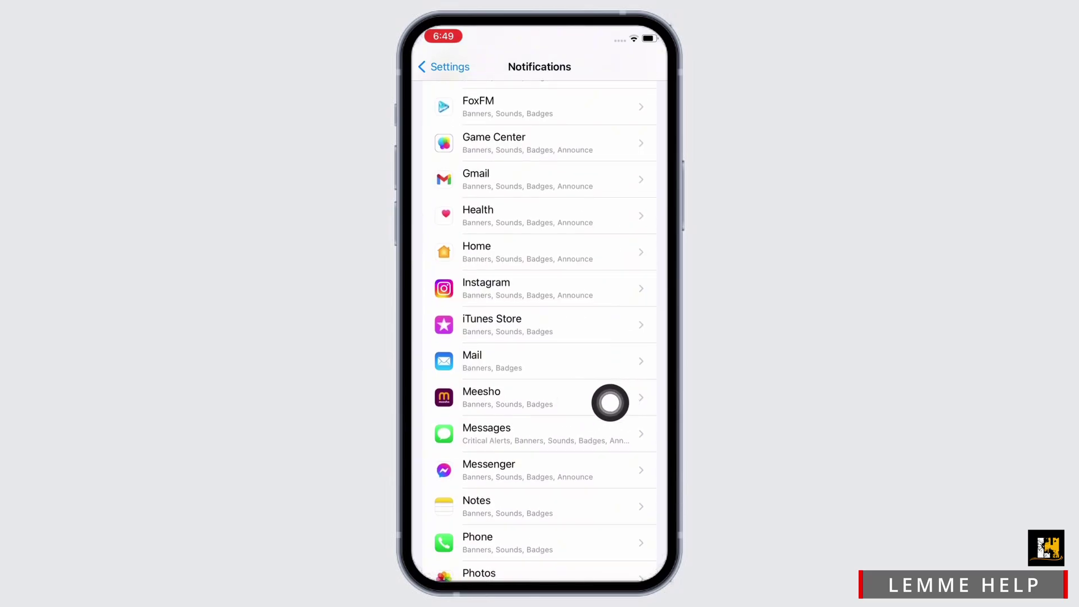
Turn off Allow Notifications in Meesho's notification settings
left_click(540, 397)
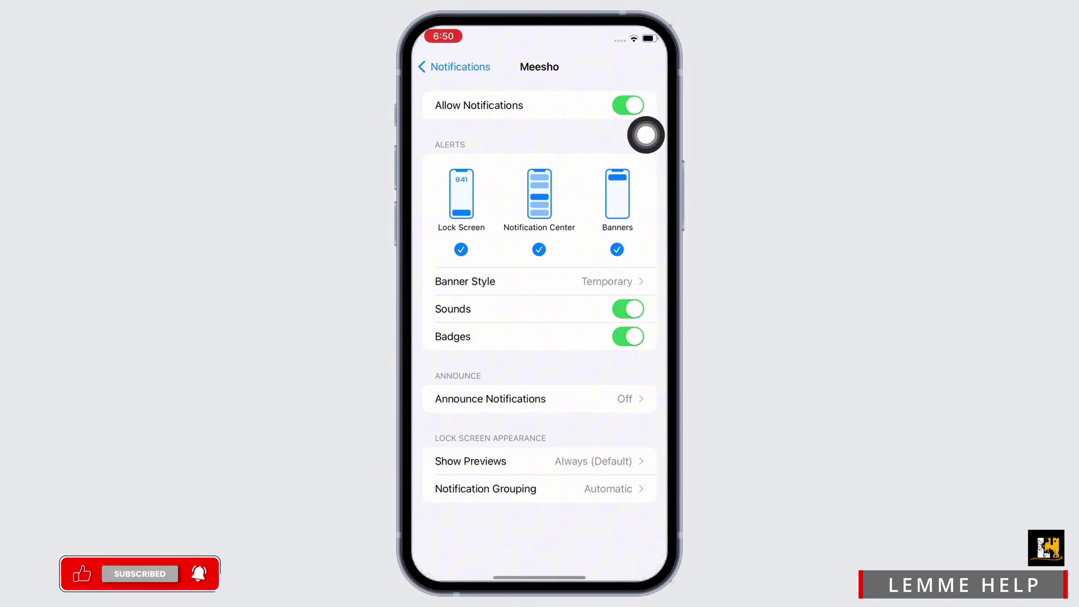
left_click(644, 133)
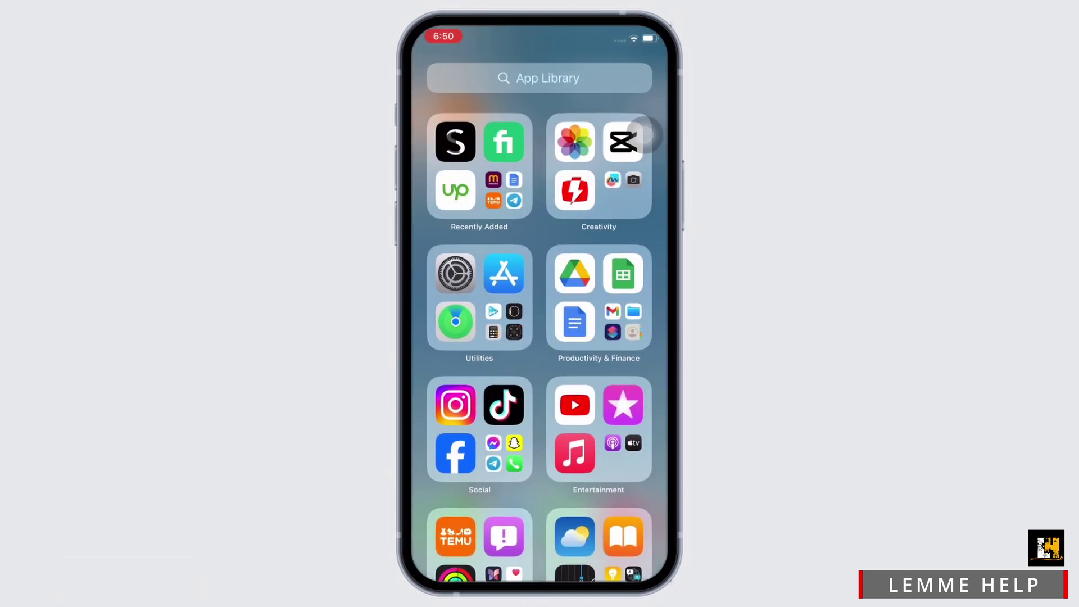
scroll(540, 337, "down", 1)
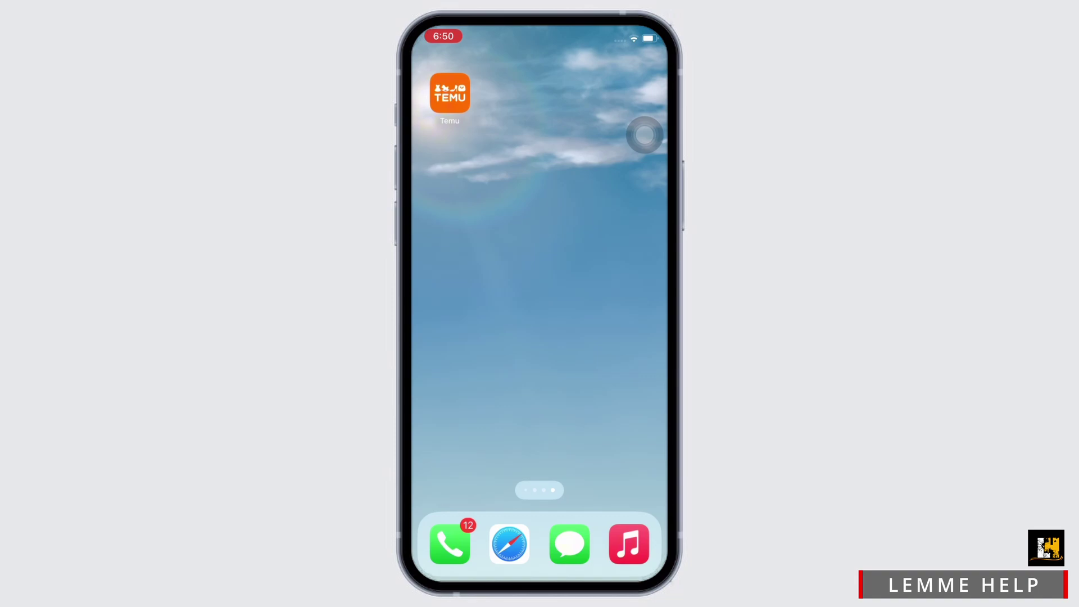